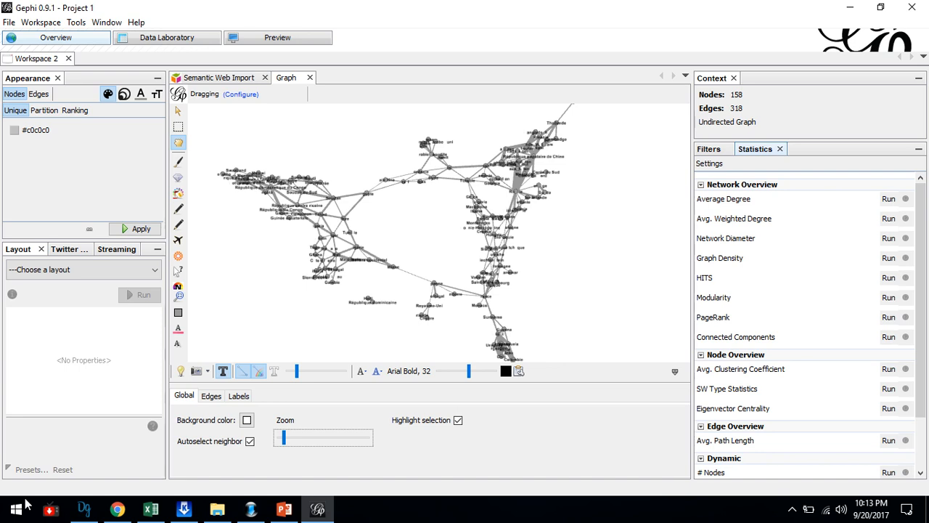
Open a blank Notepad document and enter "Degree" as the first line.
key("super+r")
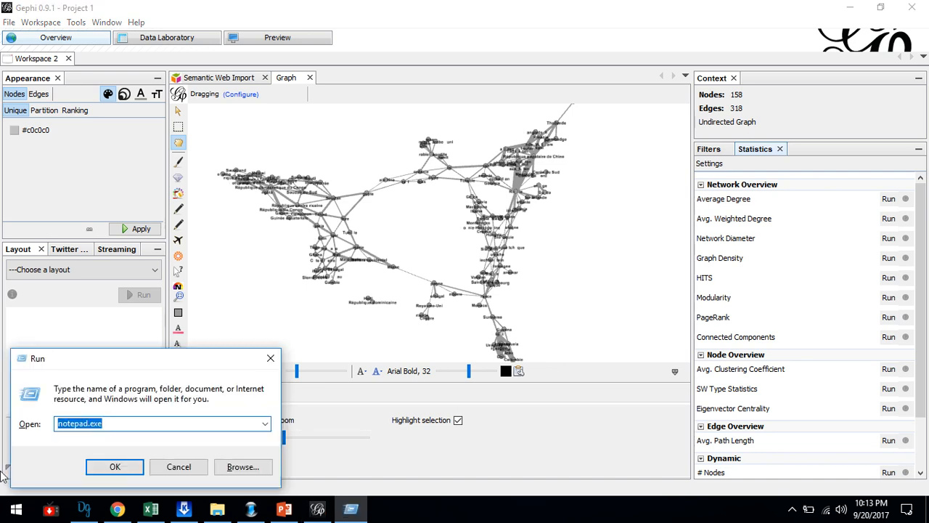
left_click(128, 468)
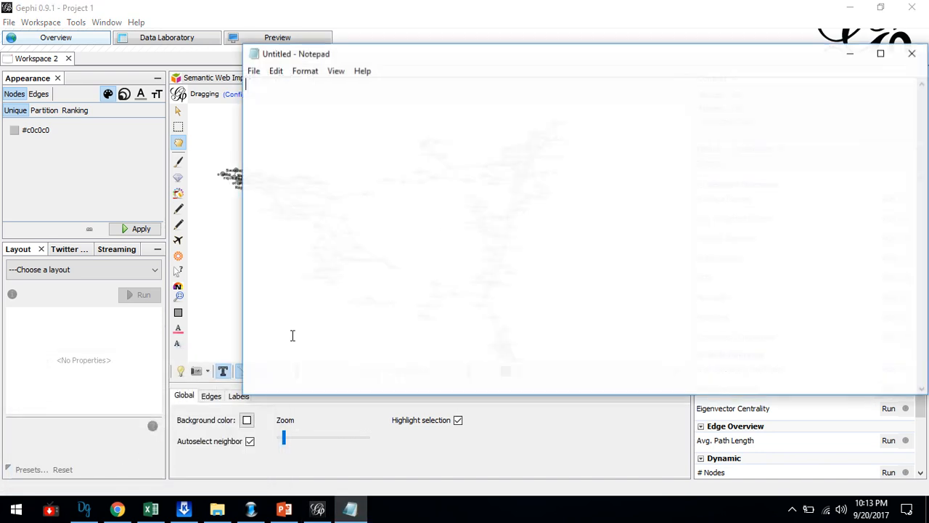
type("Degree")
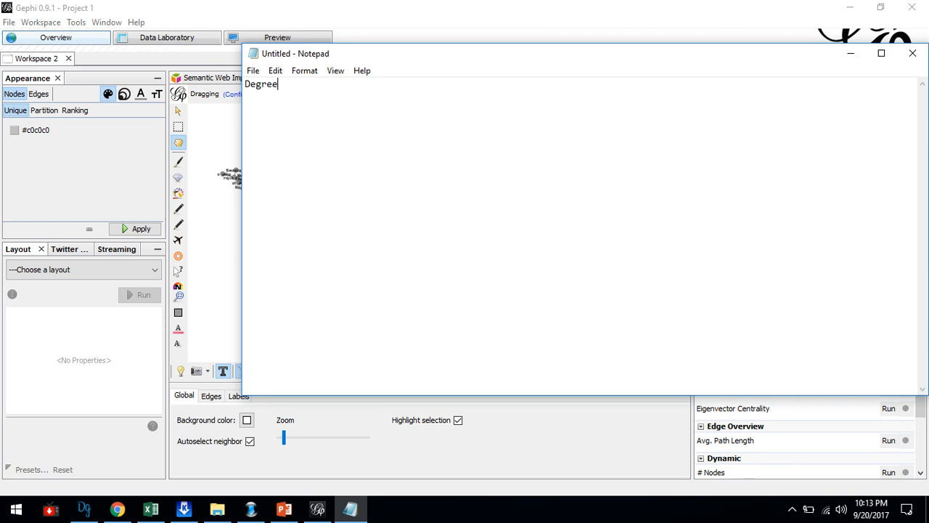
Leave a blank line and write the definition "Number of connection that a node has with ohter nodes".
key("Return")
key("Return")
type("Number of connectio")
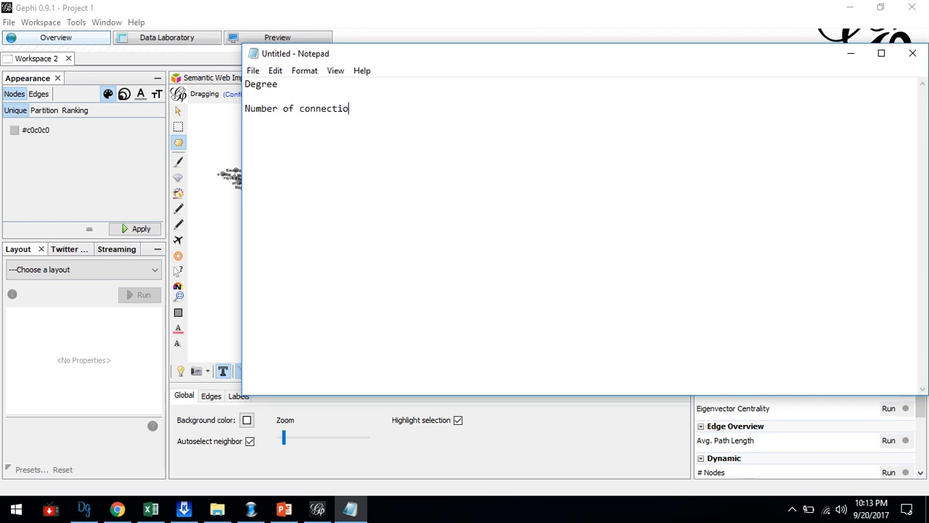
type("n that a node has with")
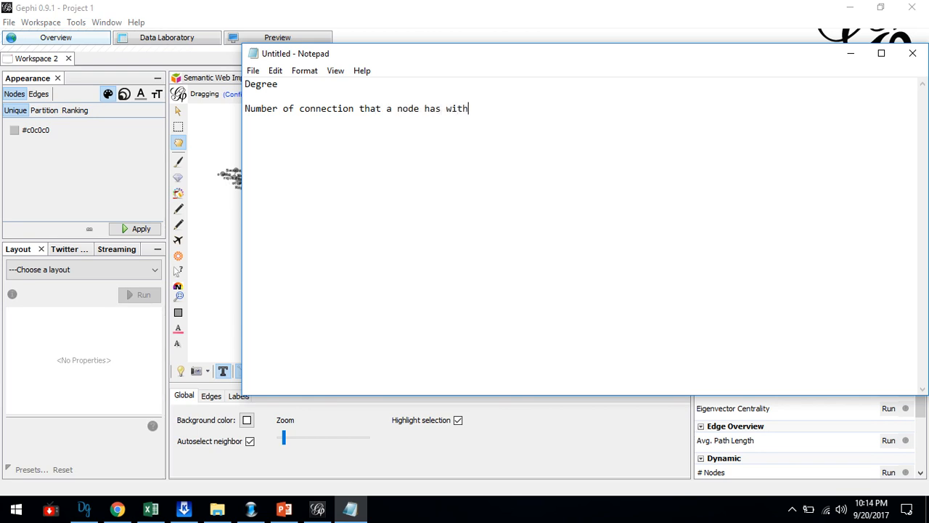
type(" ohter nodes")
Add the lines "node is a country" and "connection- borders" below the definition, separated by a blank line.
key("Return")
key("Return")
type("node is")
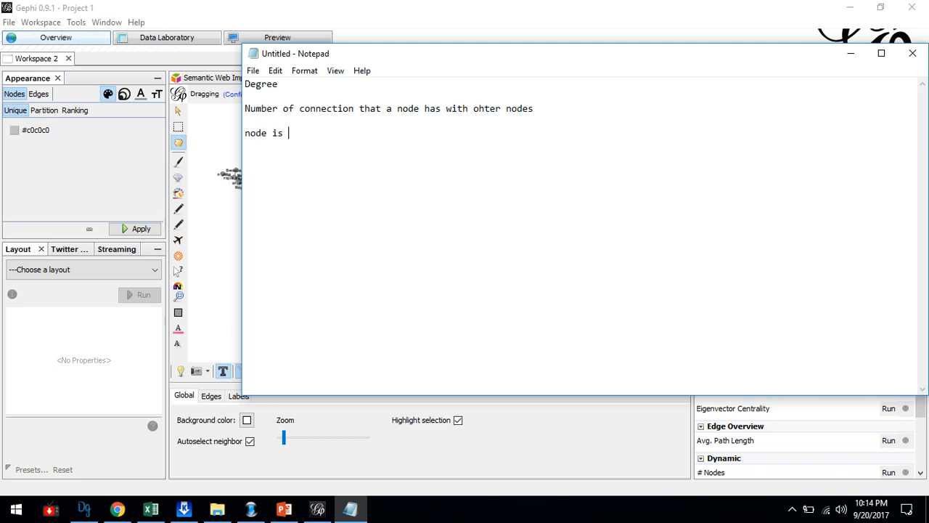
type(" a country ")
type("connection-")
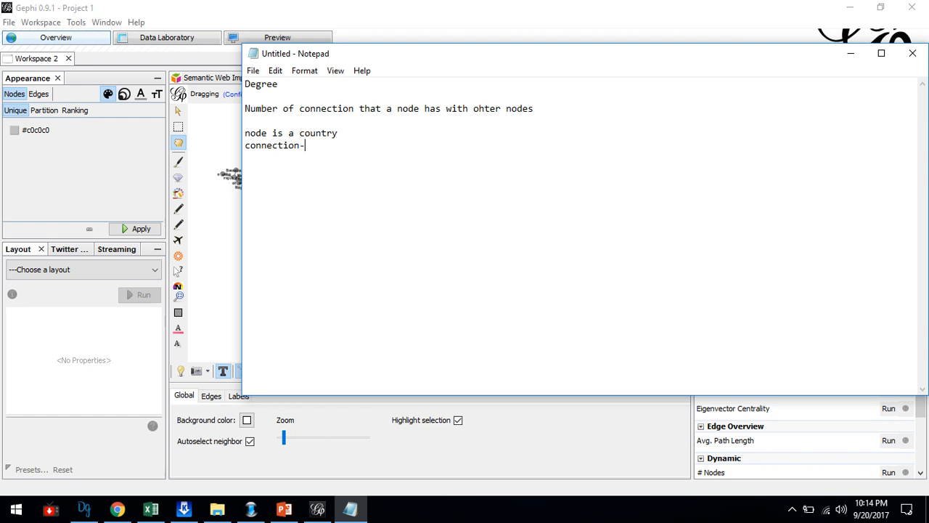
type(" borders ")
type("Degree-")
type(" how")
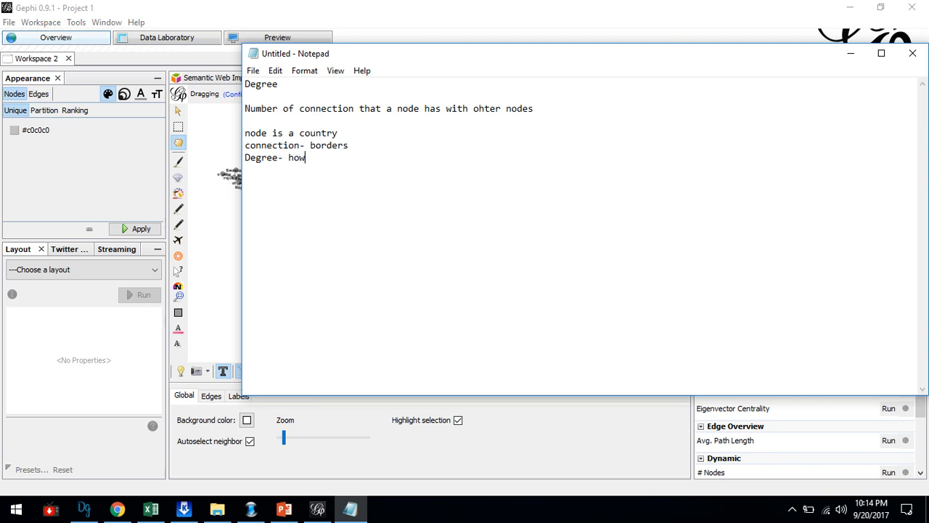
type(" many neighbours this cou")
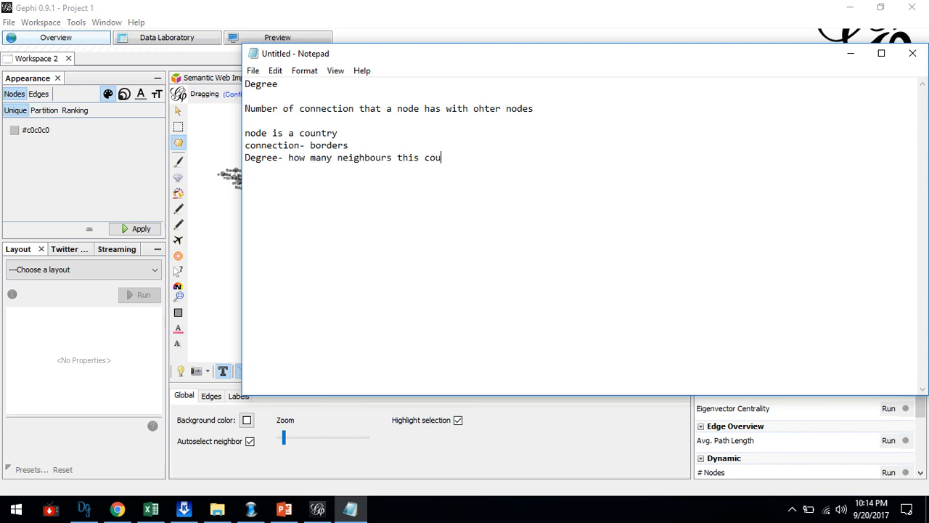
type("ntry has with ")
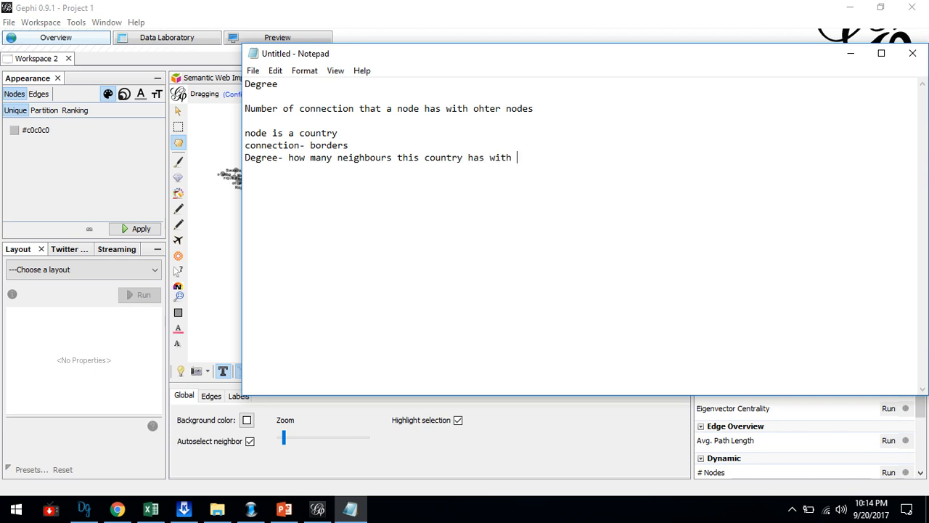
type("other countries")
Reposition the Notepad window and add the lines "IN-degree", "Out-degree" and "For directional degree" to the notes.
left_click_drag(467, 56, 303, 124)
type("IN")
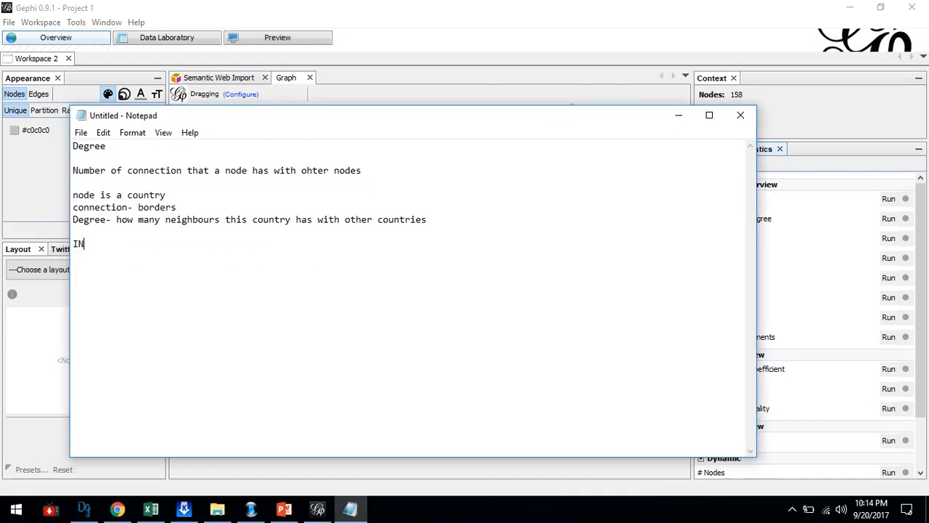
type("-degree ")
type("POut-de")
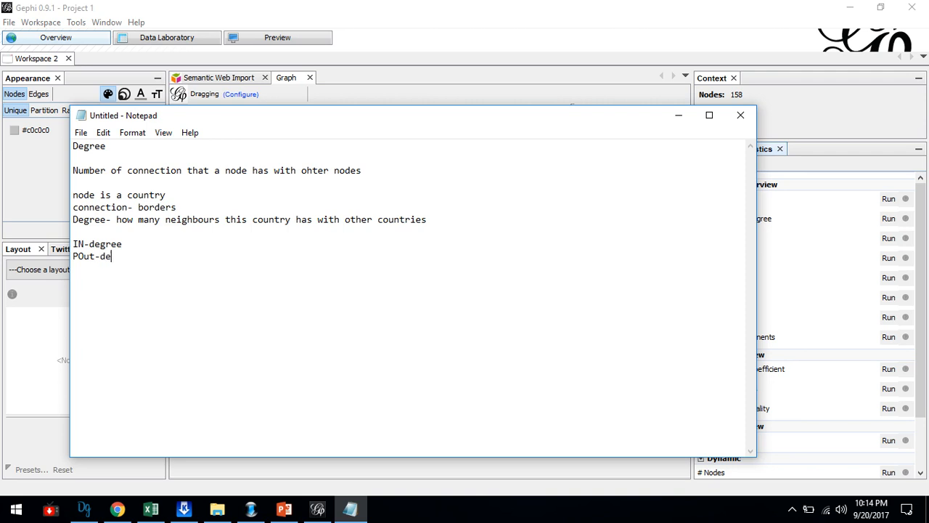
type("gree")
key("Return")
type("For di")
key("Delete")
key("End")
type("rec")
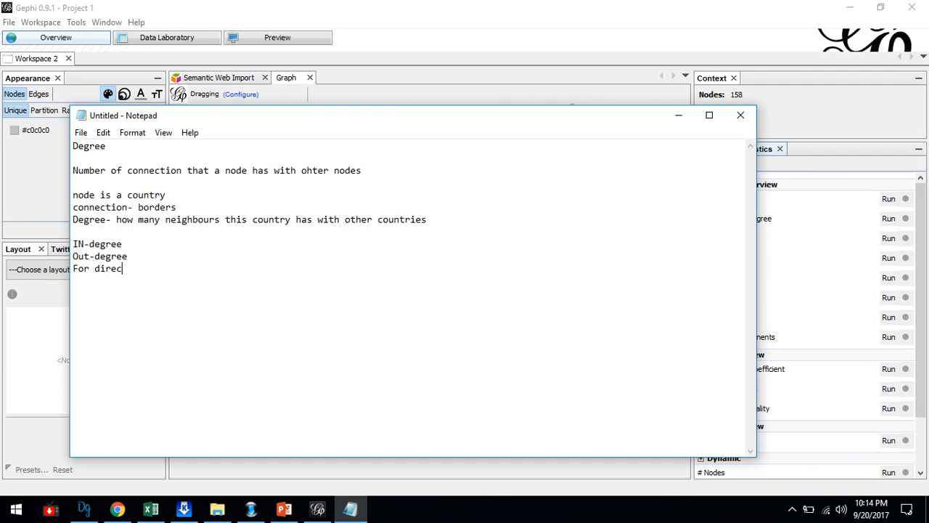
type("tional degree  for undi")
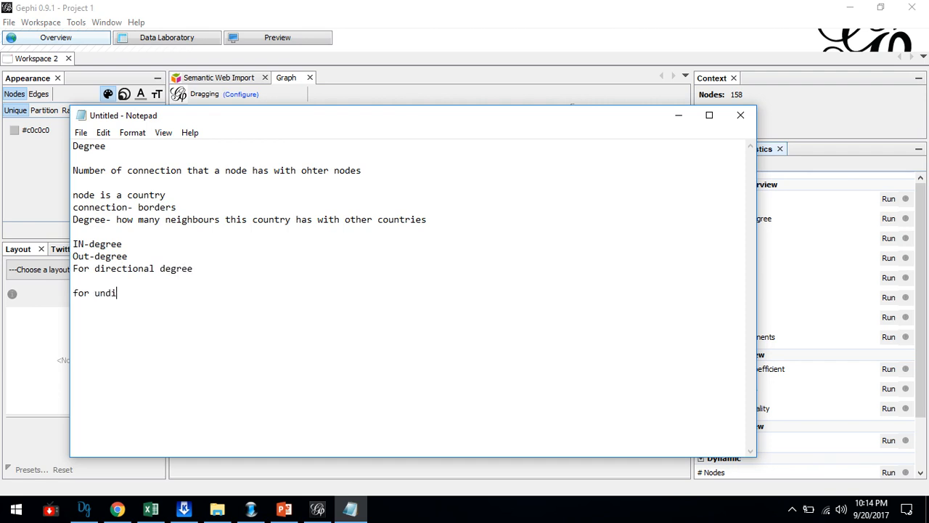
type("rectional grah - wher")
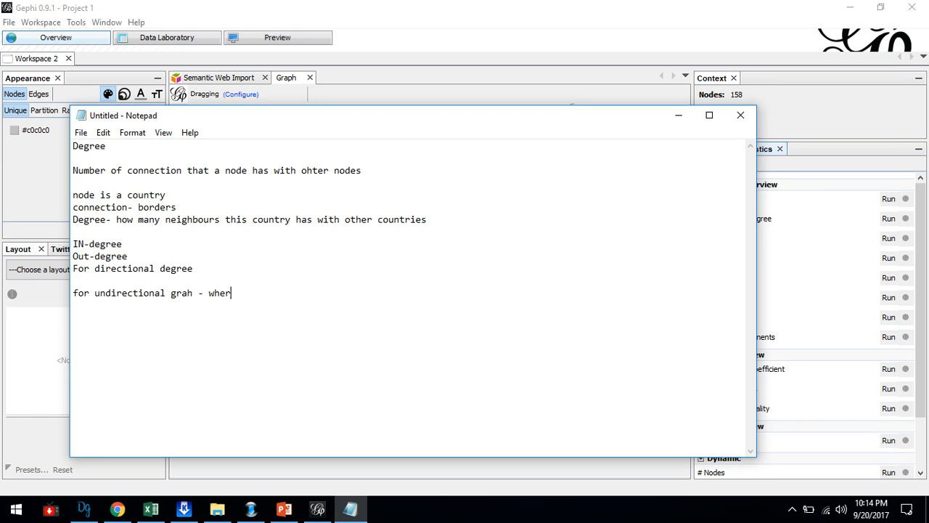
type("e there is not direction")
Add the line "there is degree -which is total degree" at the end of the notes.
key("Return")
type("there i")
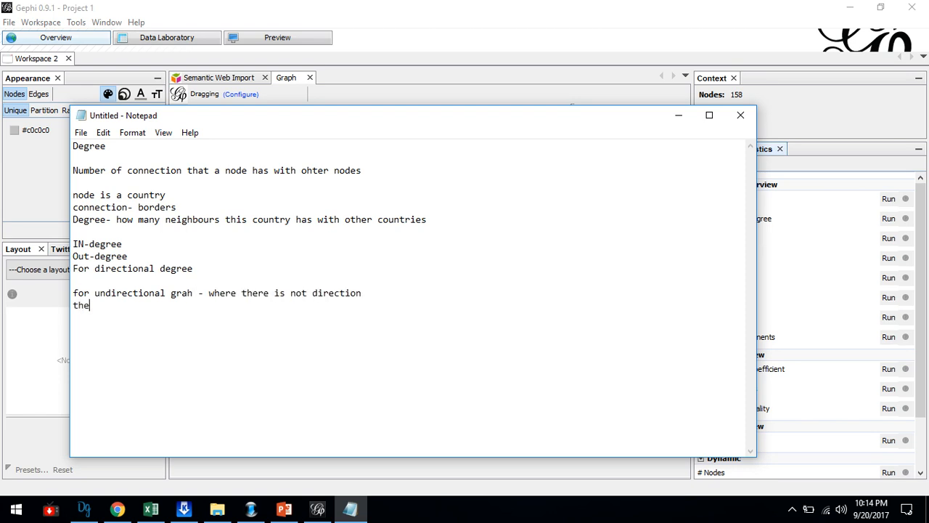
type("s degree -which is totla")
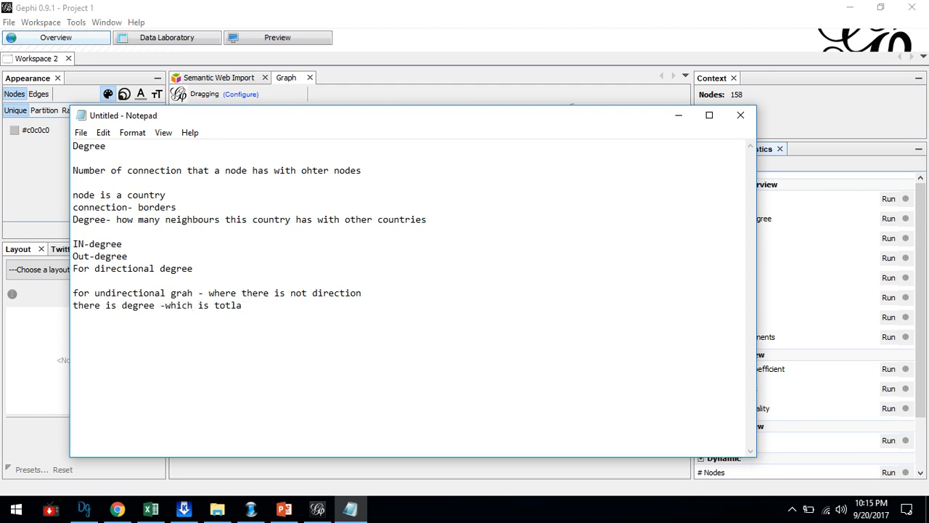
key("BackSpace")
key("BackSpace")
key("BackSpace")
type("al degree")
Insert "citations network" as an example directly below the "For directional degree" line.
double_click(297, 252)
left_click(294, 261)
key("Return")
type("ci")
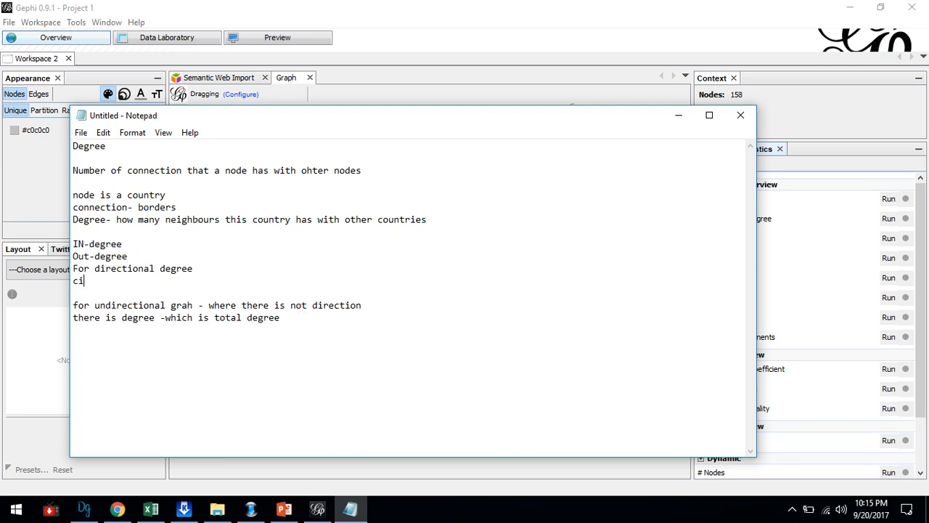
type("tations network")
Add two more directional examples, "Airline countries-" and "export-oimport -", below "citations network".
key("Return")
type("A")
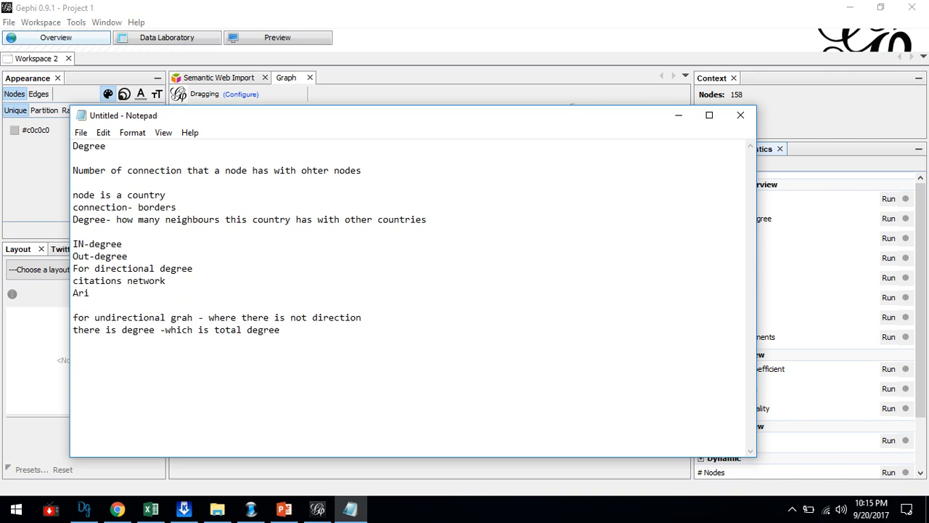
type("irline countries-")
key("Return")
type("exp")
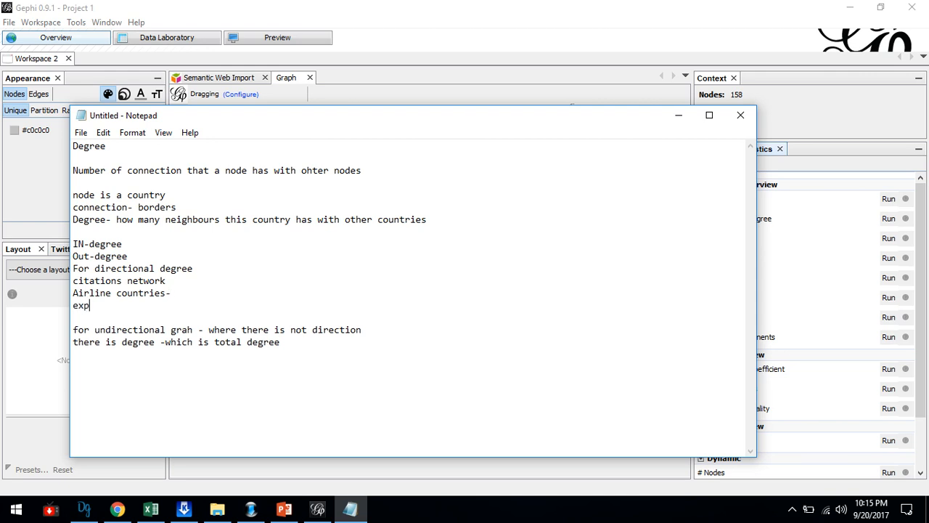
type("ort-oimport -")
Switch to Gephi, run the Average Degree statistic, review the degree distribution report and close it.
key("alt+Tab")
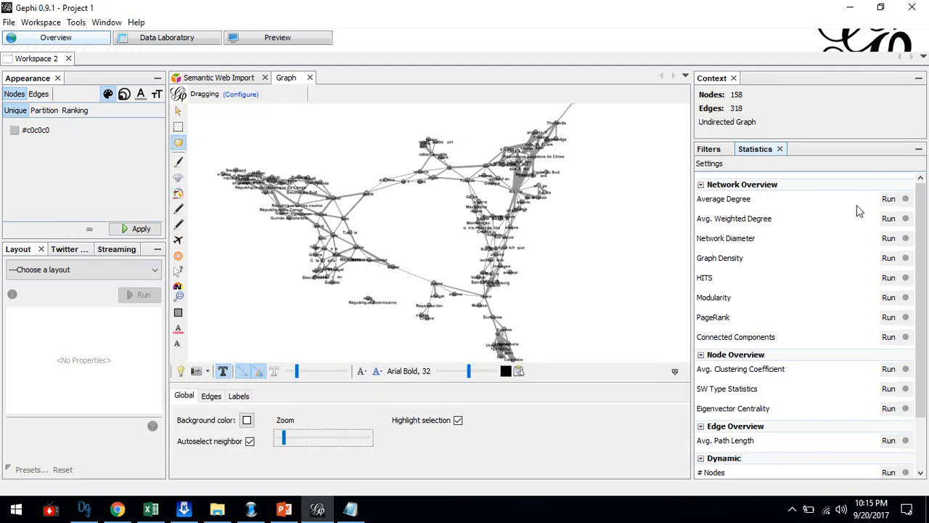
left_click(888, 201)
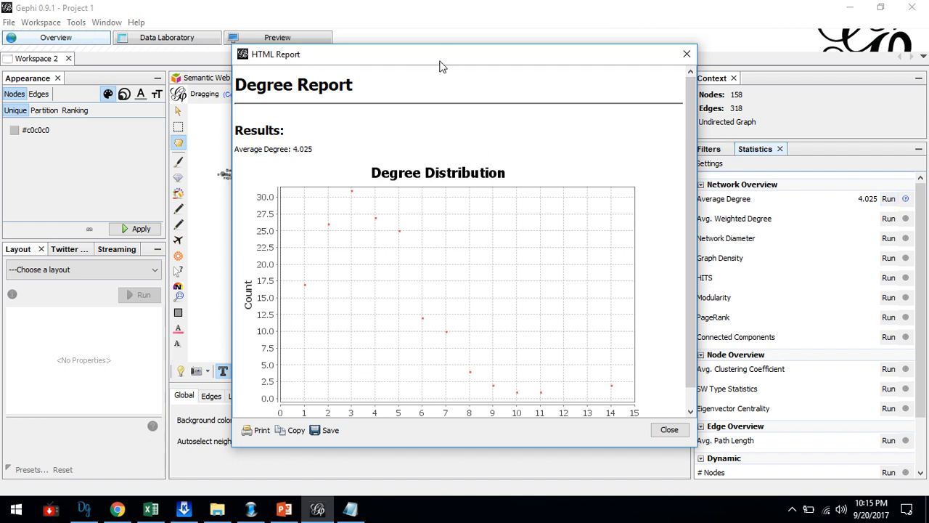
left_click_drag(439, 65, 460, 66)
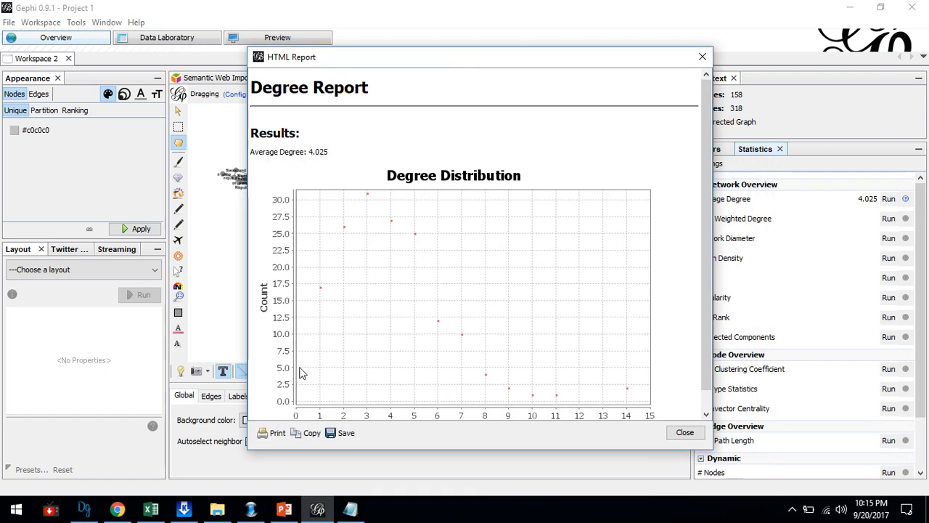
left_click_drag(704, 289, 708, 308)
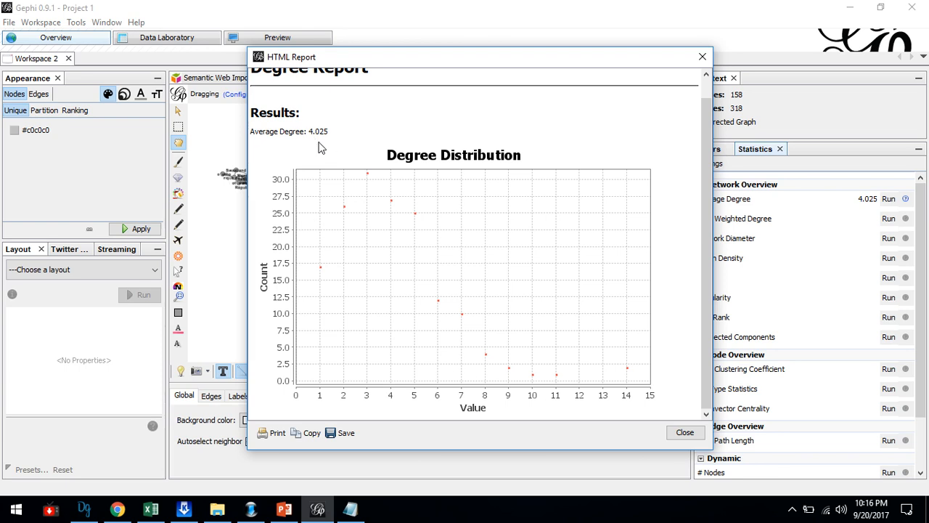
left_click(684, 433)
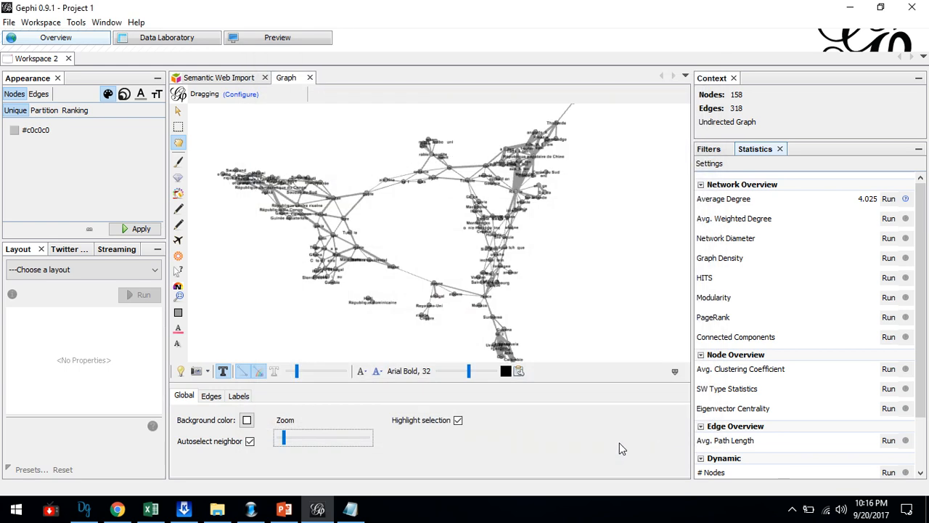
Sort the nodes in the Data Laboratory by Degree in descending order and check the Russie and République populaire de Chine rows.
left_click(152, 43)
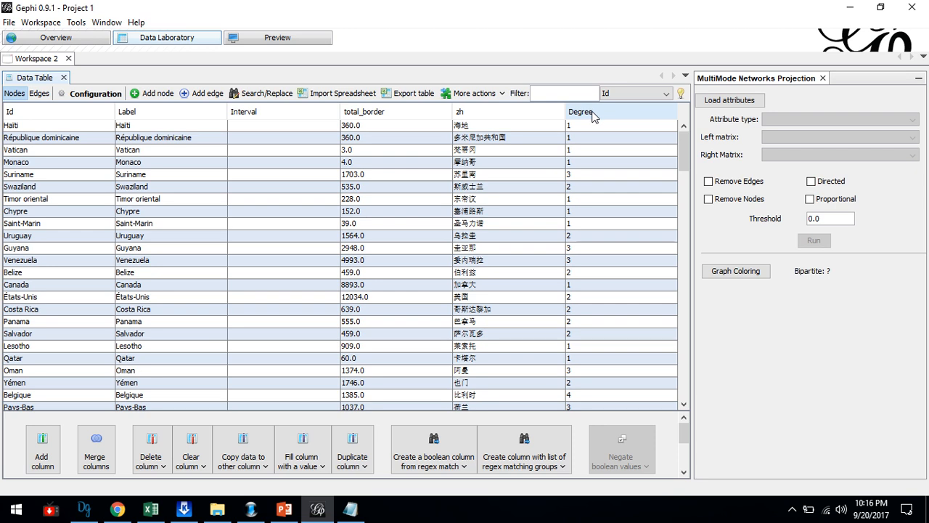
left_click(591, 115)
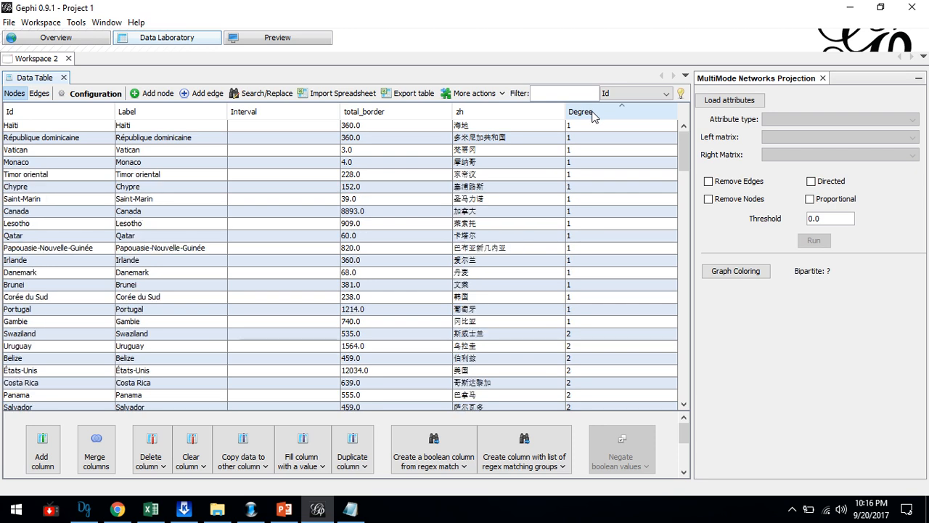
left_click(592, 115)
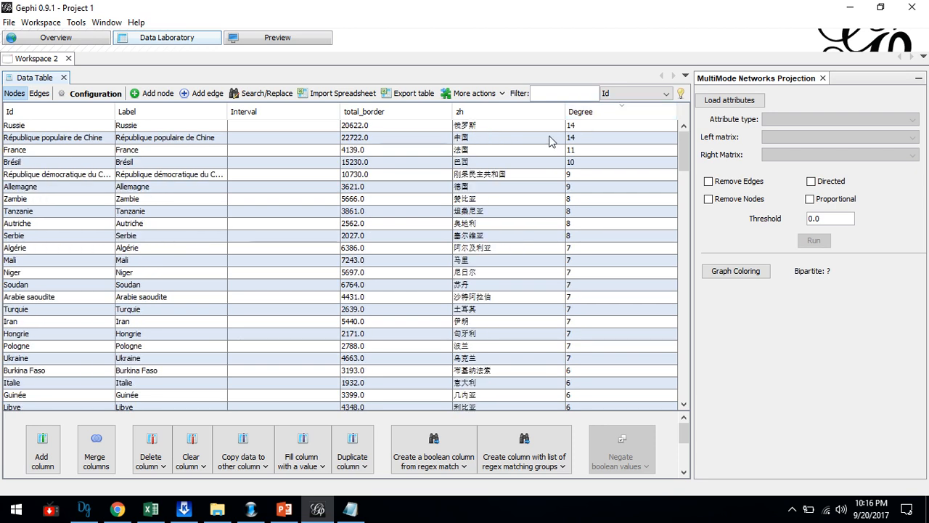
left_click(574, 127)
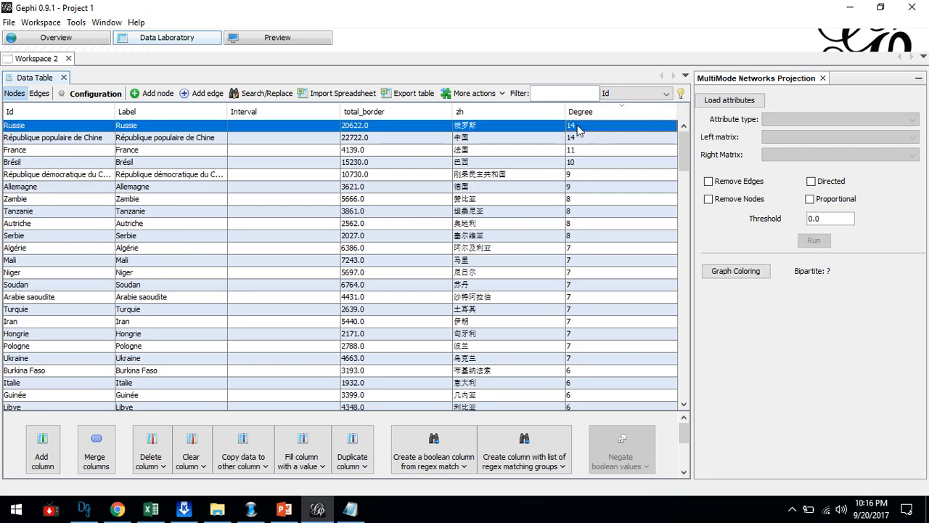
left_click(287, 142)
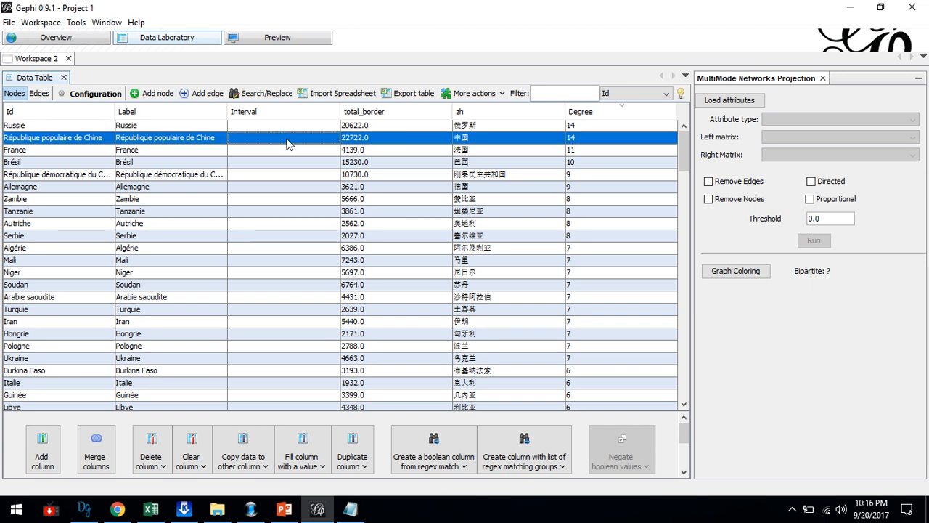
left_click(573, 126)
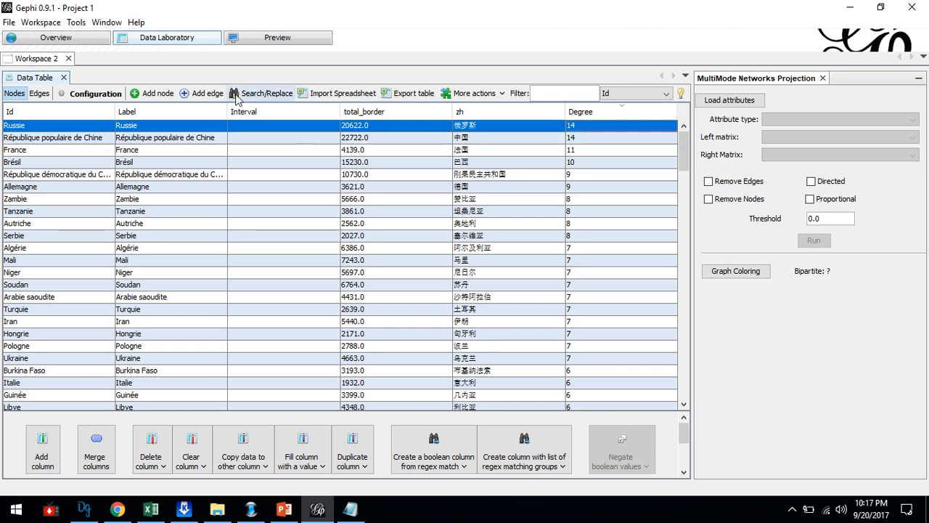
Return to the graph overview, switch to Notepad and add an "Avg weighted degree" entry with a weight note at the end.
left_click(55, 37)
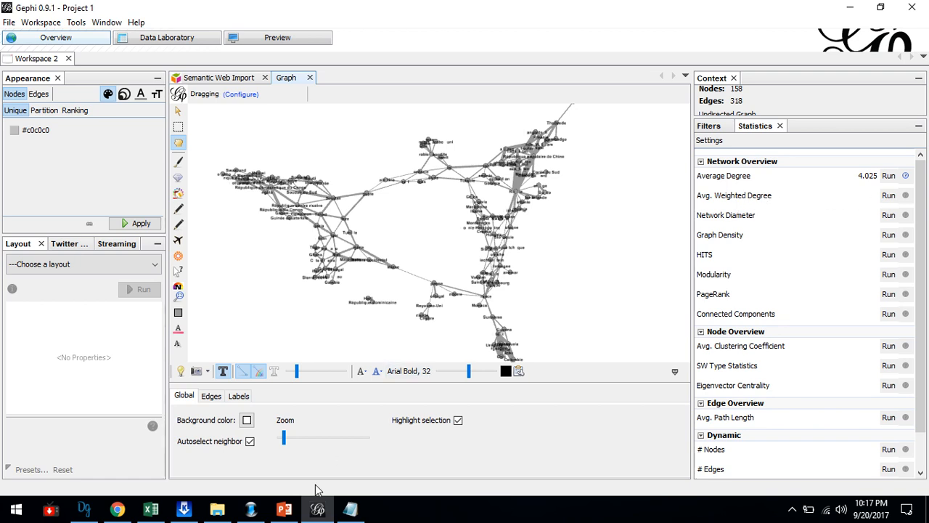
left_click(350, 508)
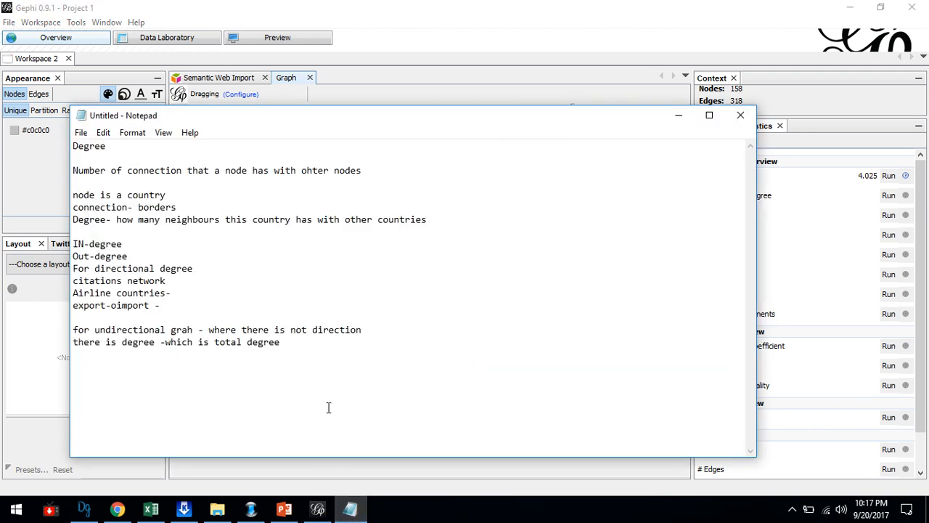
key("Return")
type("Avg weighted degree ")
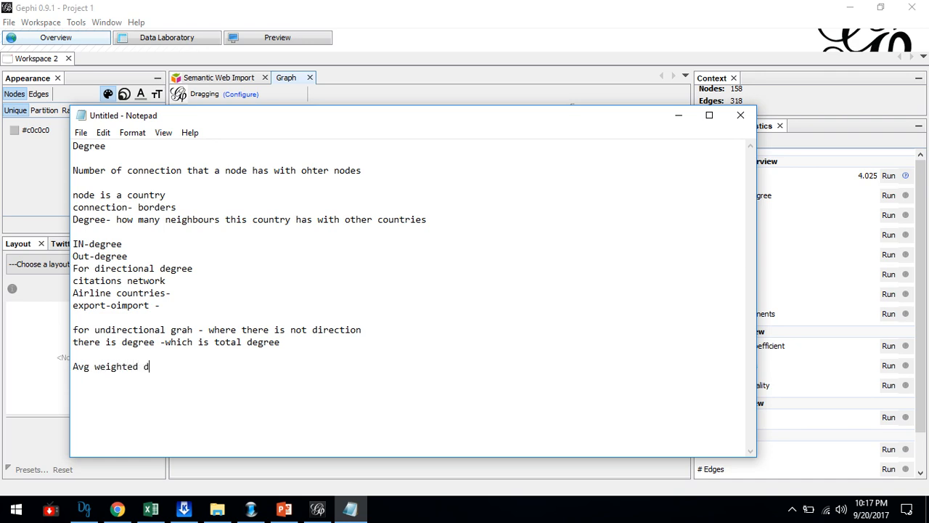
type("wight")
Switch to Gephi, sort the Data Laboratory edges by Weight in descending order and check the Canada, Kazakhstan and Argentine rows.
left_click(161, 40)
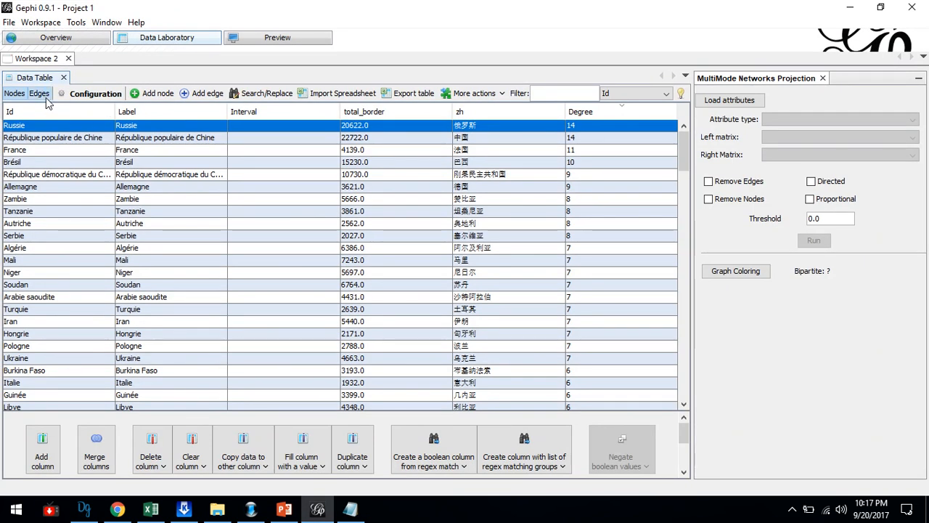
left_click(43, 97)
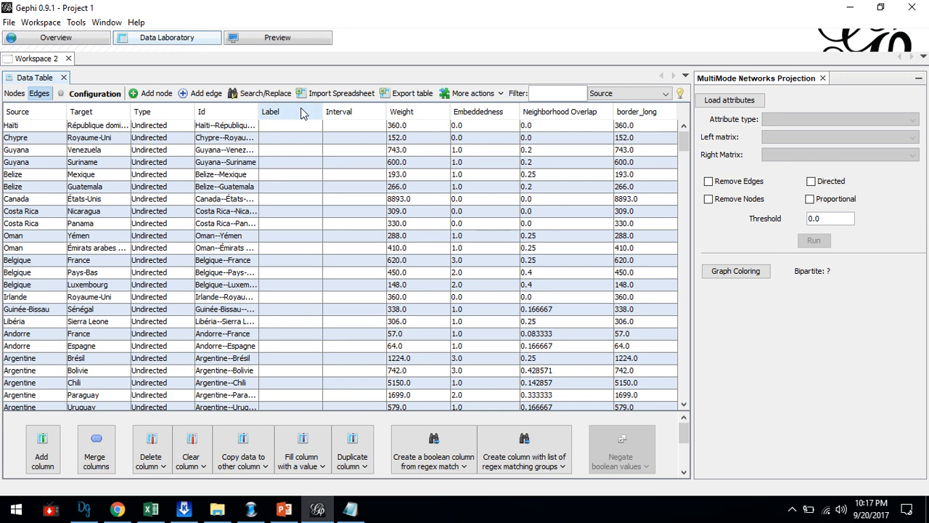
left_click(401, 112)
left_click(402, 113)
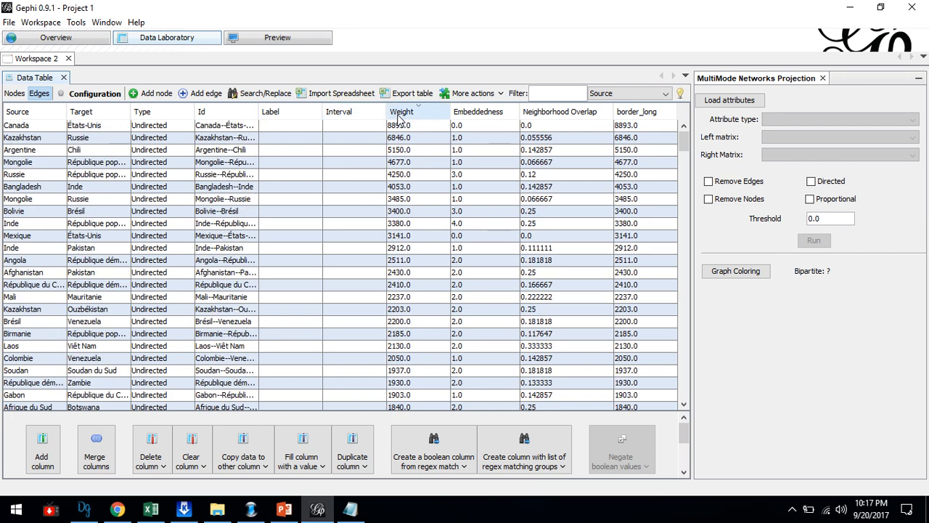
left_click(403, 127)
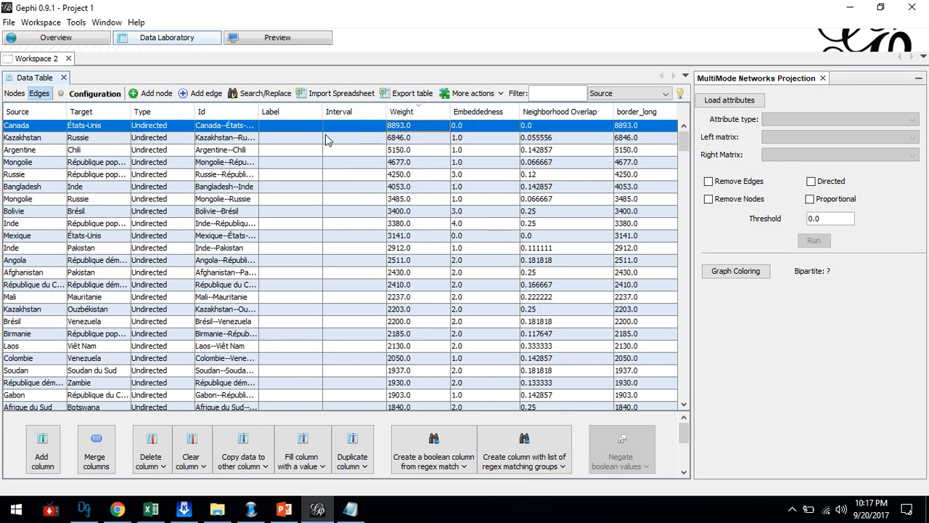
left_click(411, 140)
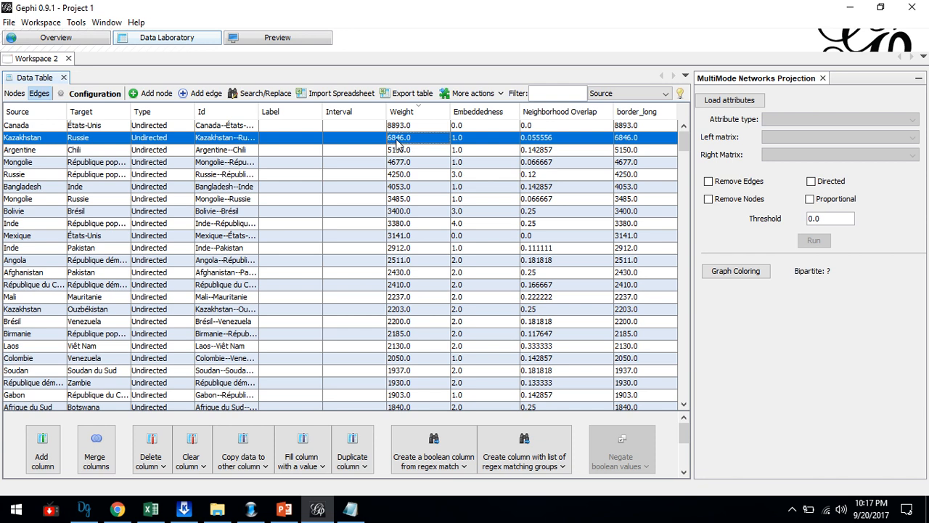
left_click(37, 152)
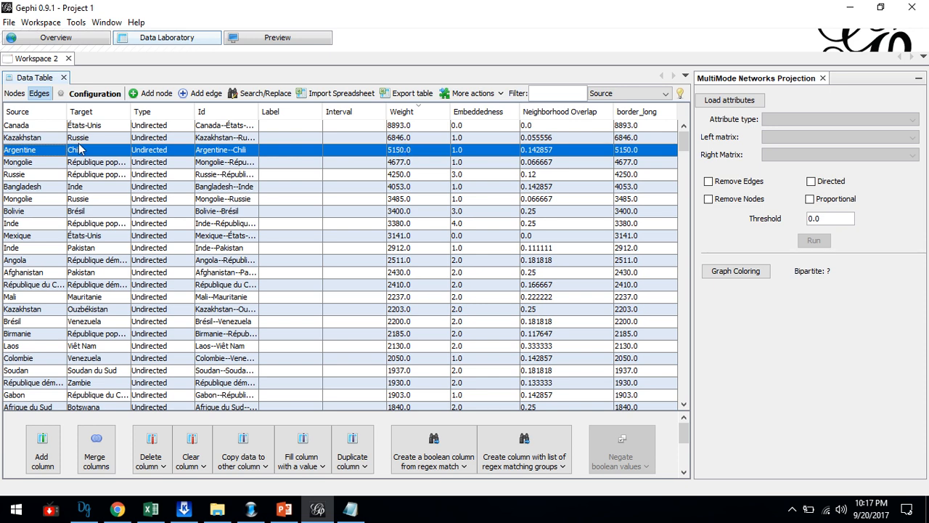
Return to the graph overview, run the Avg. Weighted Degree statistic, review its degree distribution report and close it.
left_click(76, 40)
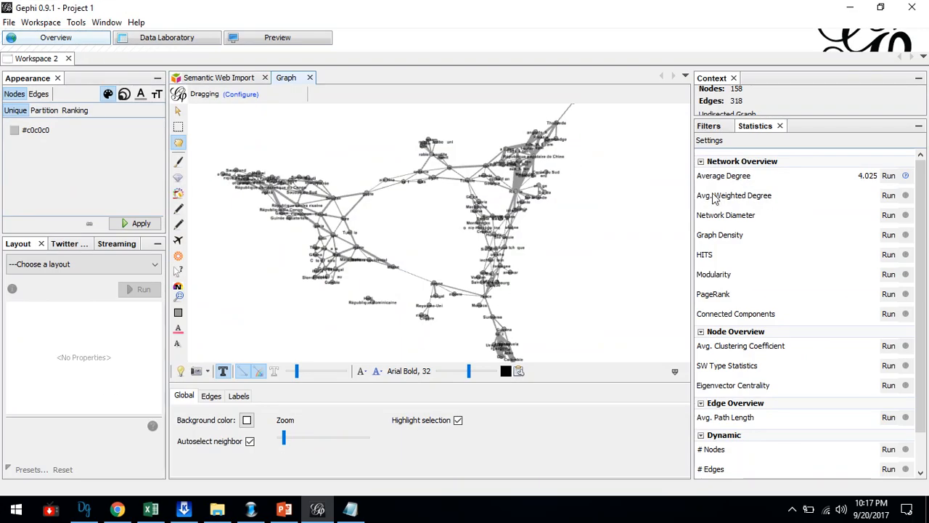
left_click(889, 195)
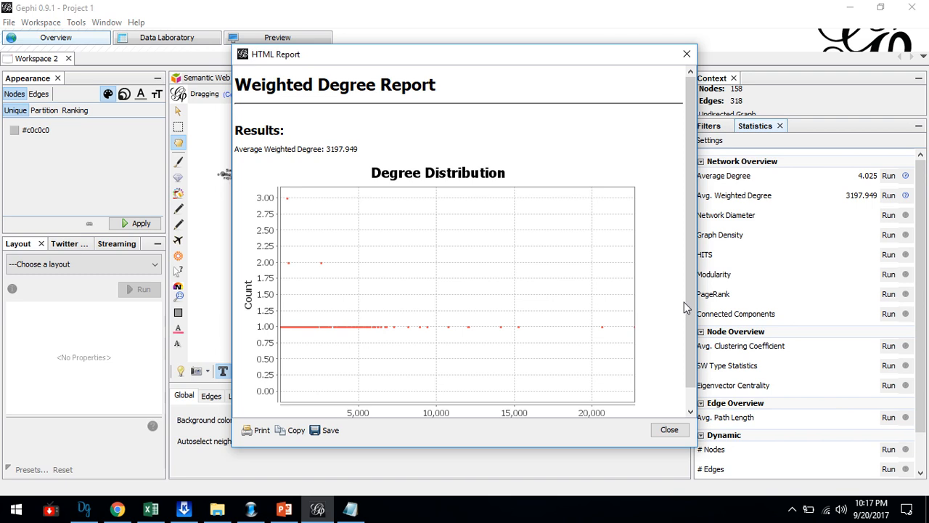
left_click_drag(685, 303, 683, 324)
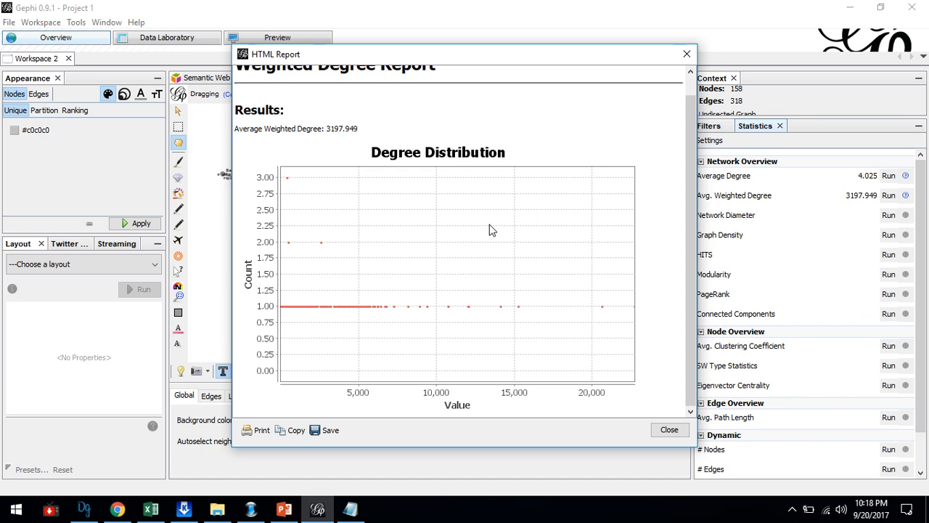
left_click(686, 55)
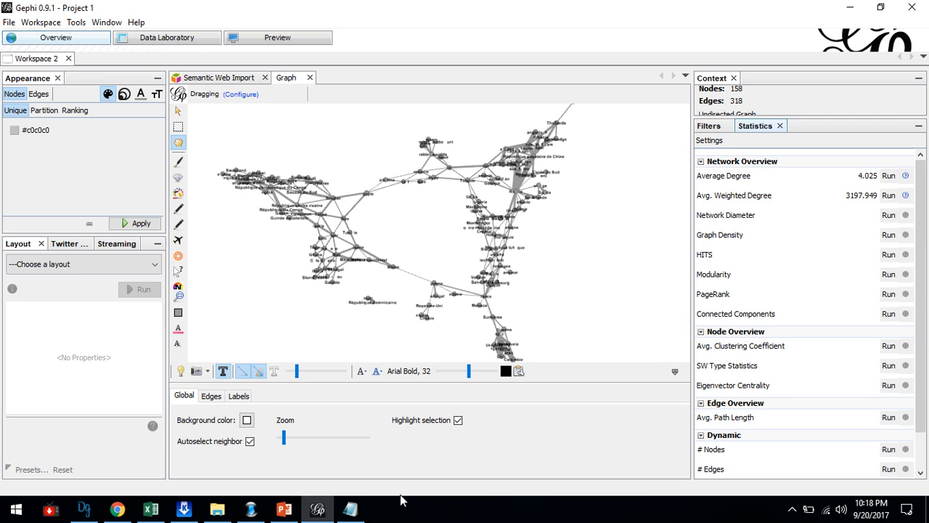
Switch to Notepad, add a "diameter" entry at the end of the notes and return to Gephi.
left_click(350, 511)
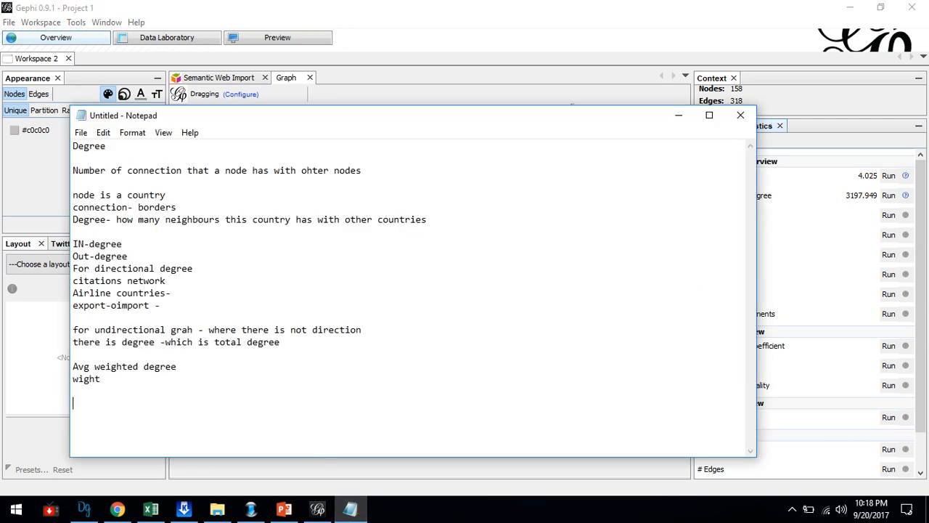
type("diameter")
left_click(846, 143)
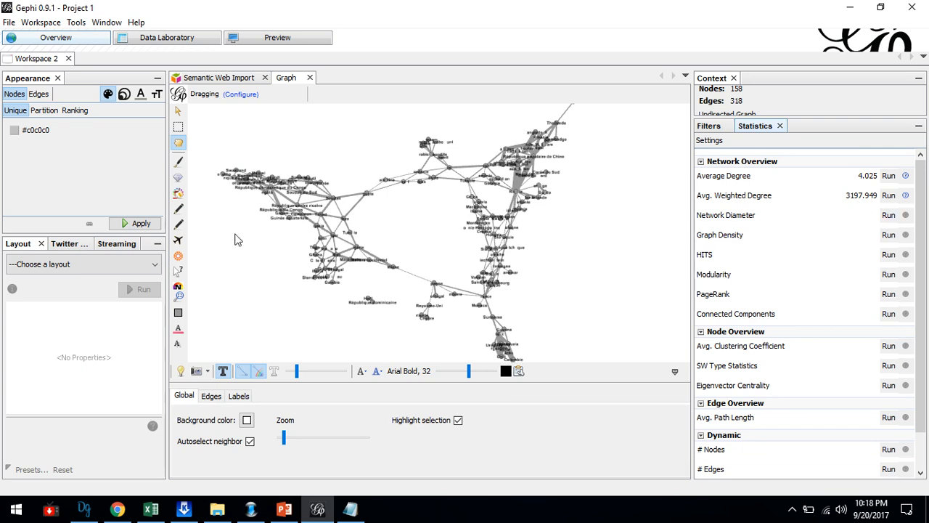
Run the Network Diameter statistic as undirected, review the graph distance report down to the eccentricity distribution and close it.
left_click(888, 215)
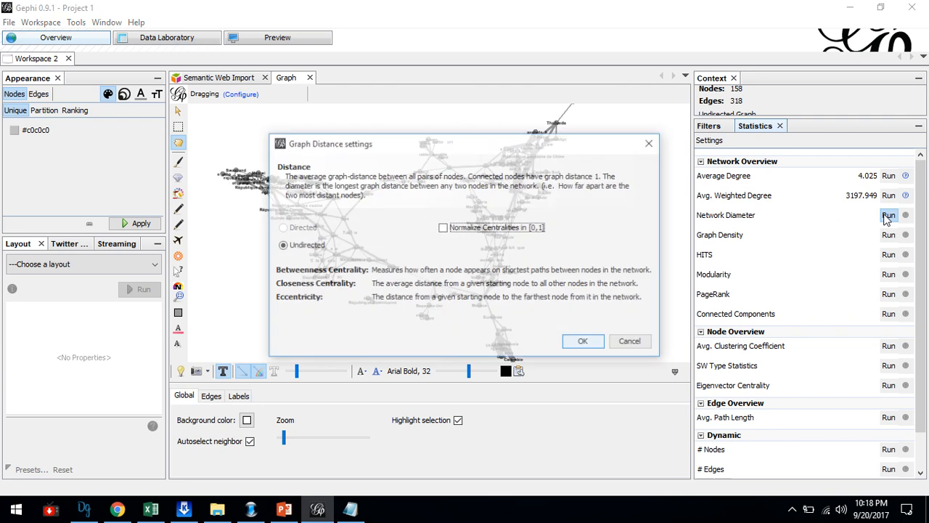
left_click(586, 341)
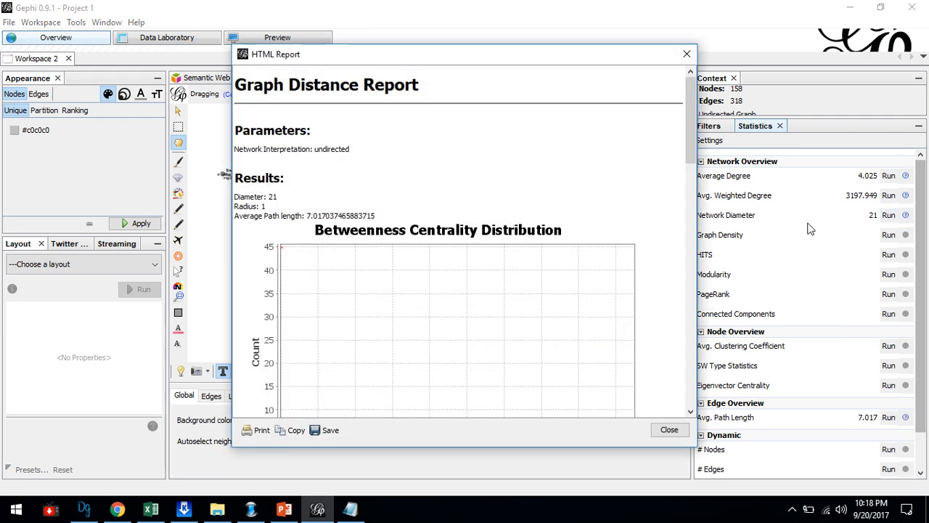
left_click_drag(691, 152, 696, 401)
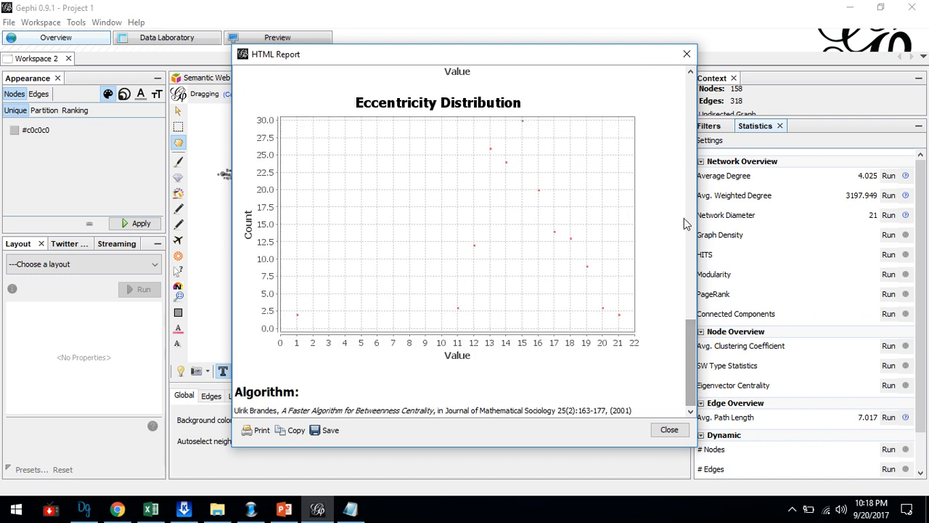
left_click(687, 53)
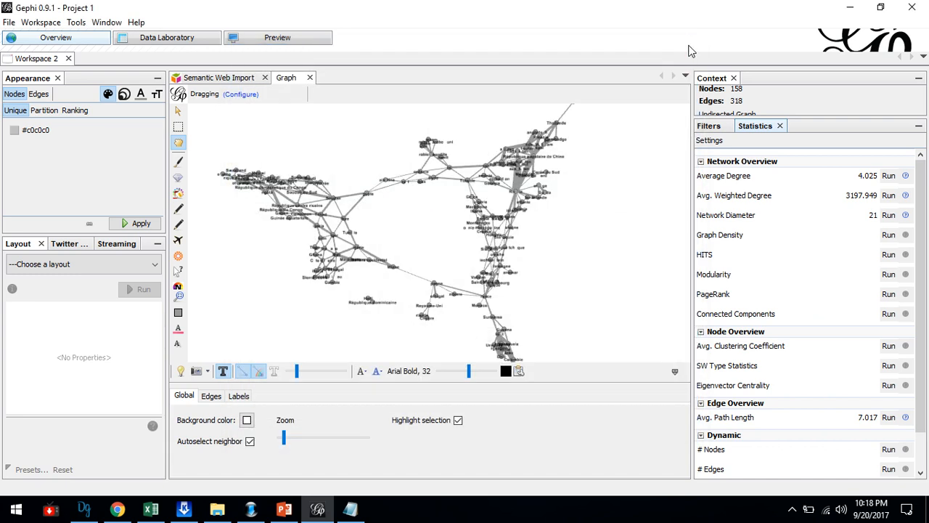
Run the Graph Density statistic with the undirected interpretation, check the density report and close it.
left_click(889, 235)
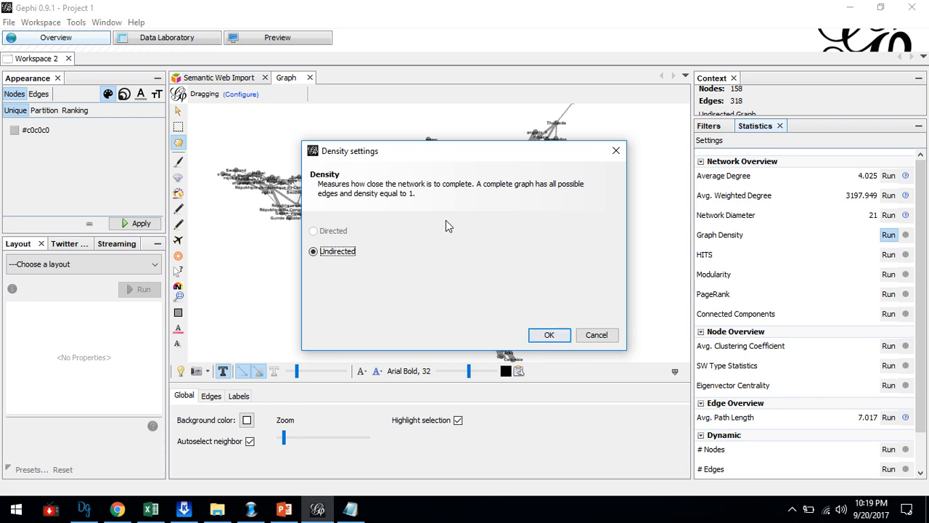
left_click(546, 335)
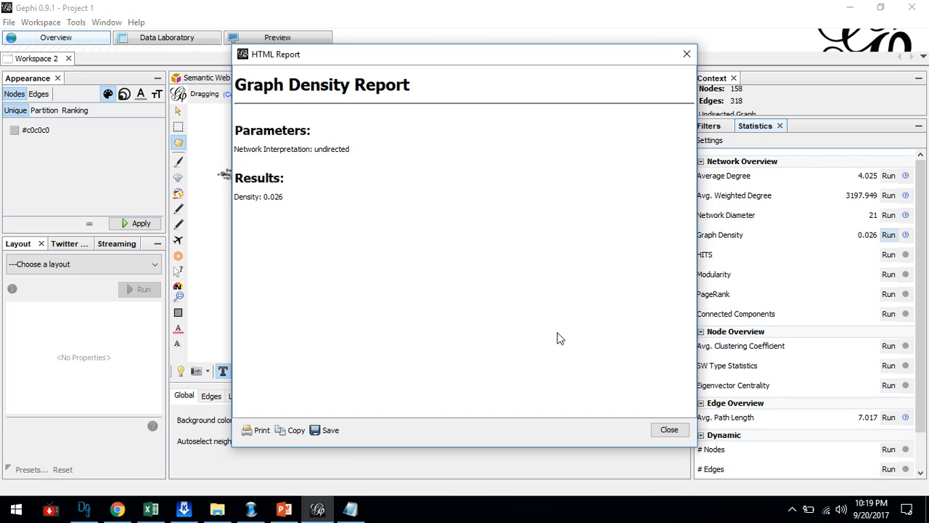
left_click(669, 429)
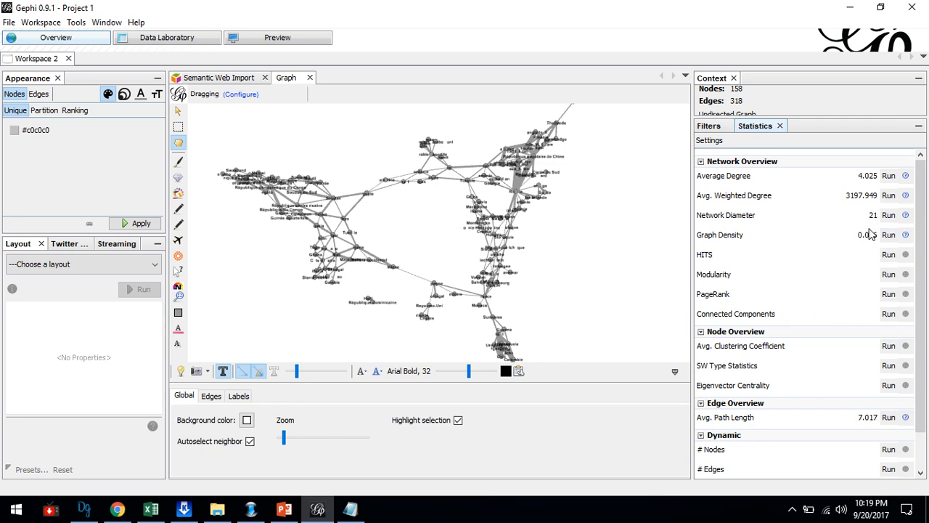
Switch to Notepad and add the density formula "e/(v*(v-1))- directed graph" below the diameter entry.
left_click(351, 508)
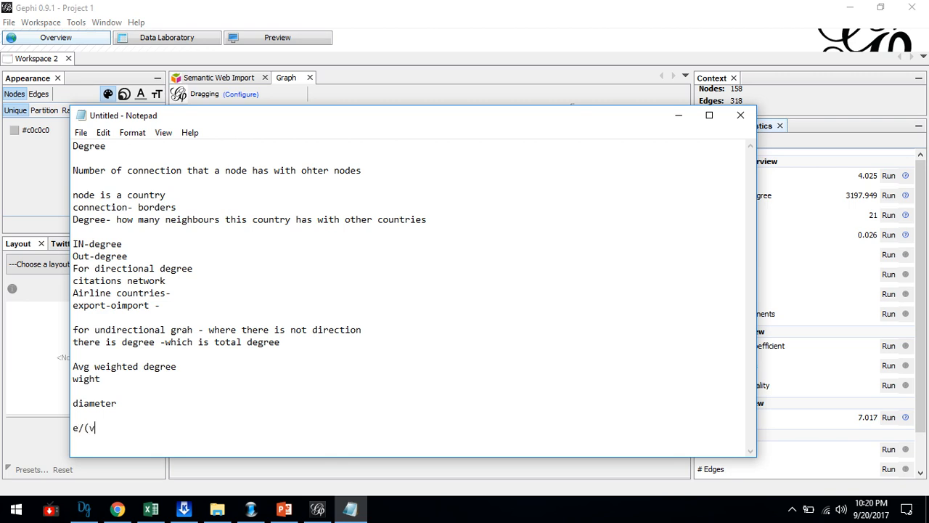
type("e/(v*v-1)")
left_click(100, 427)
type("(v-1))- directed graph")
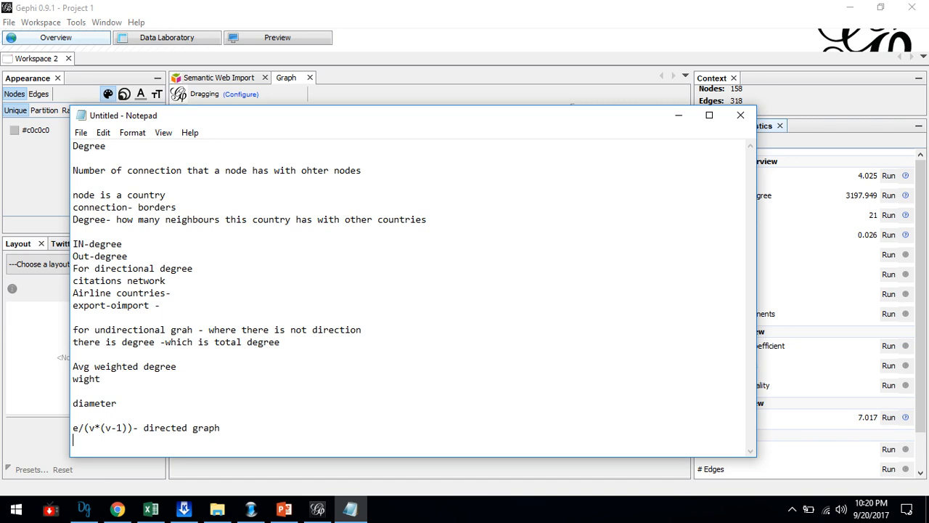
Add the formula "e/(v*(v-1)/2)-indirected" on the line below the directed graph formula.
type("/(v*(v-1)/2)-ind")
type("irected")
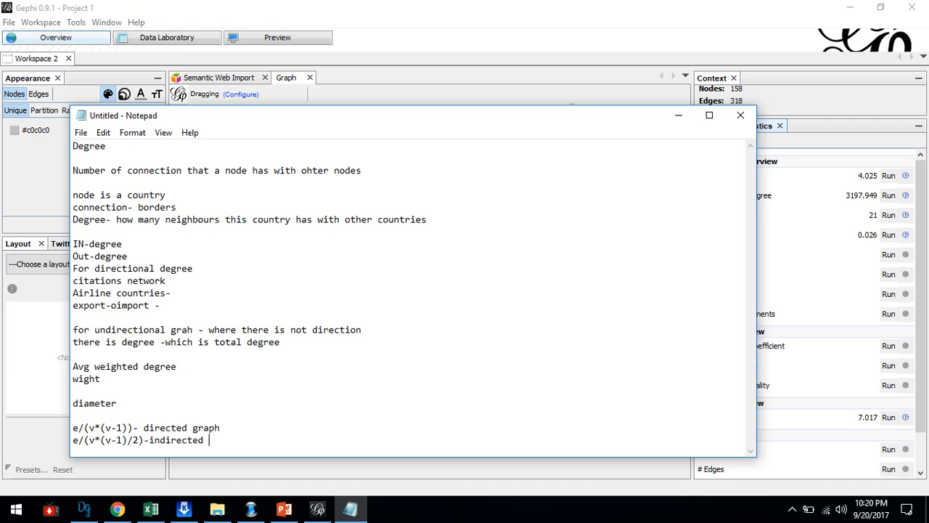
Switch to Gephi, run Modularity with Randomize, Use weights and resolution 1.0, review the size distribution report and close it.
left_click(924, 296)
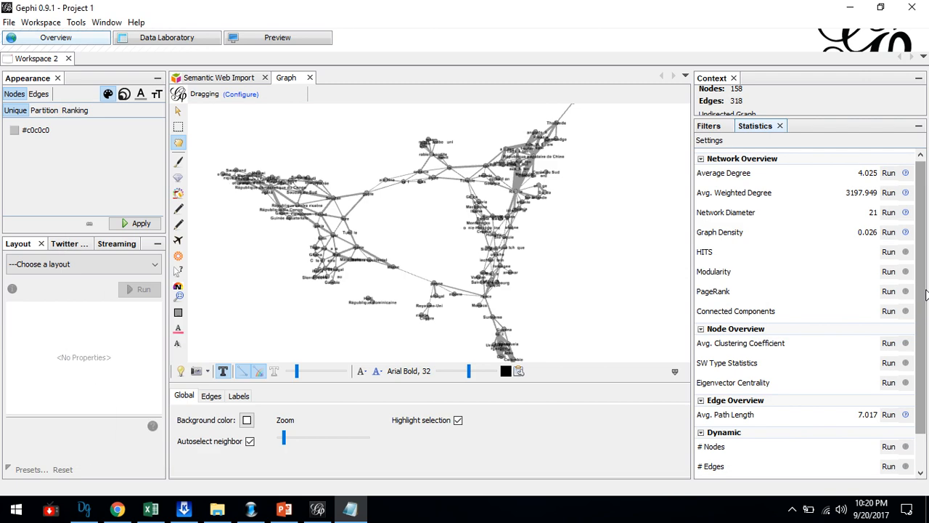
scroll(923, 297, "down", 2)
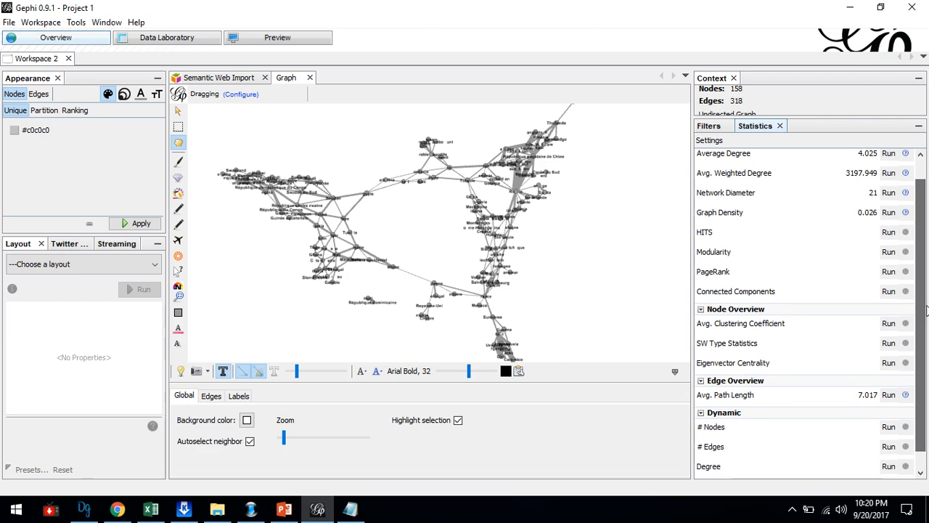
left_click(887, 253)
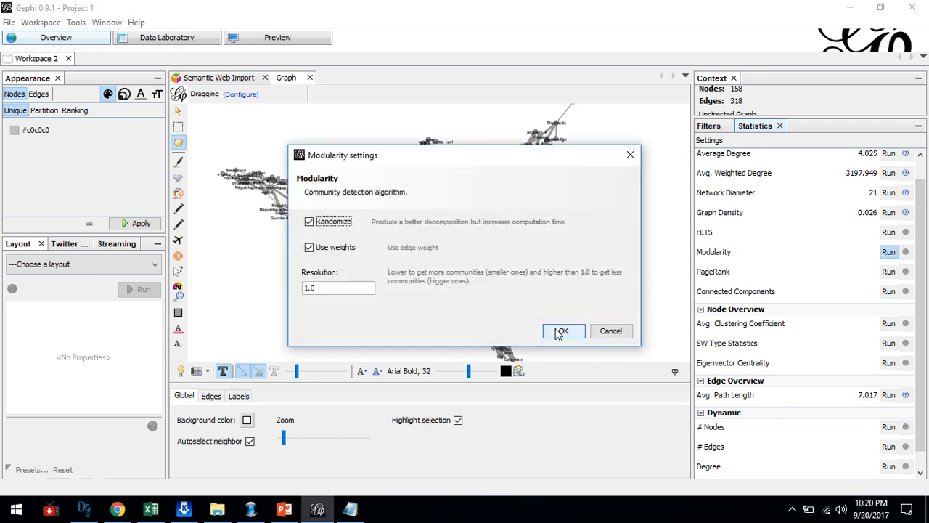
left_click(562, 332)
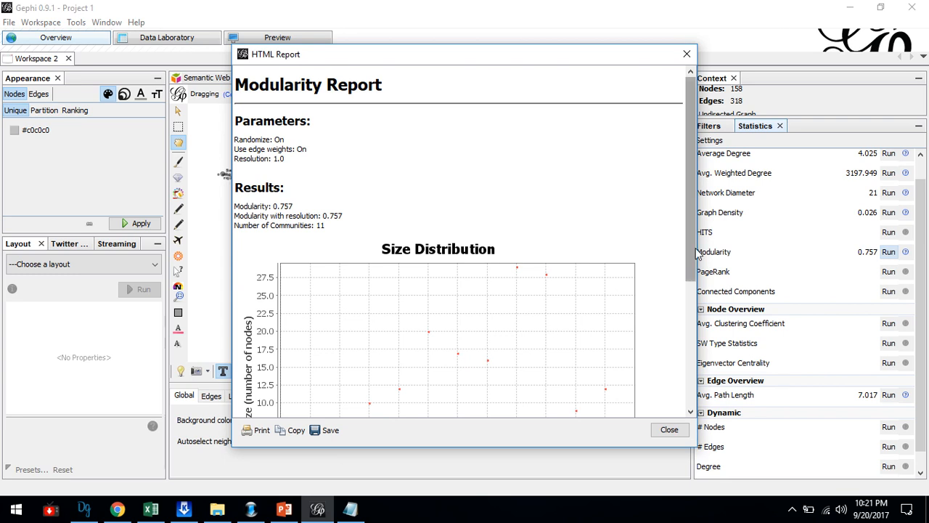
left_click_drag(694, 228, 682, 316)
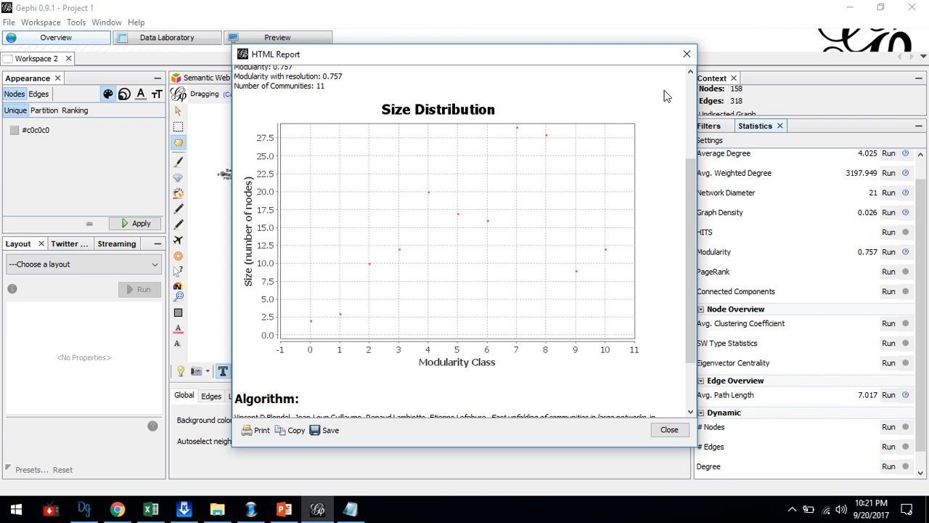
left_click(687, 54)
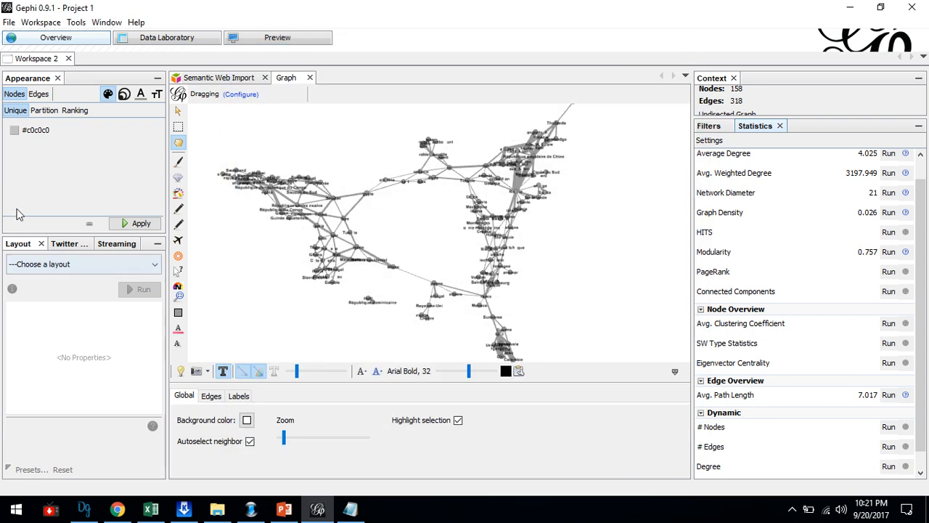
Color the graph's nodes by partition using the Modularity Class attribute and apply it.
left_click(38, 114)
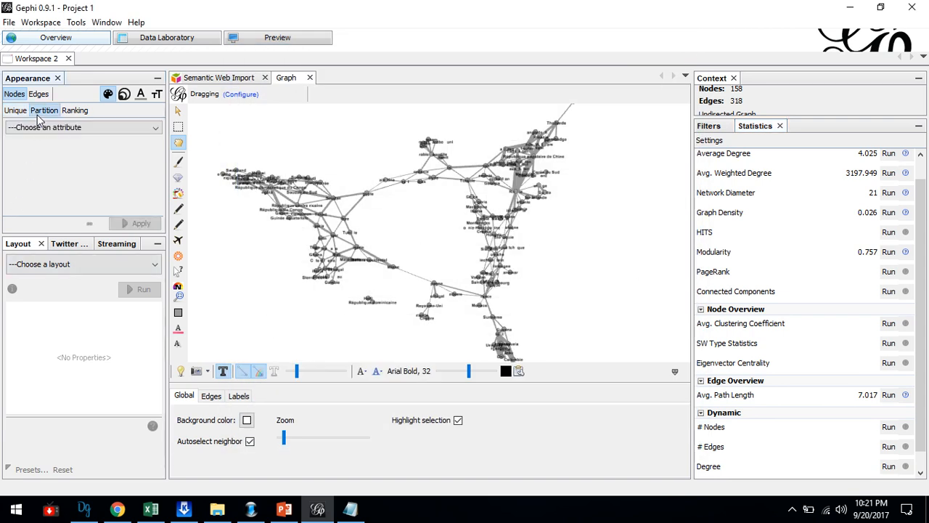
left_click(45, 127)
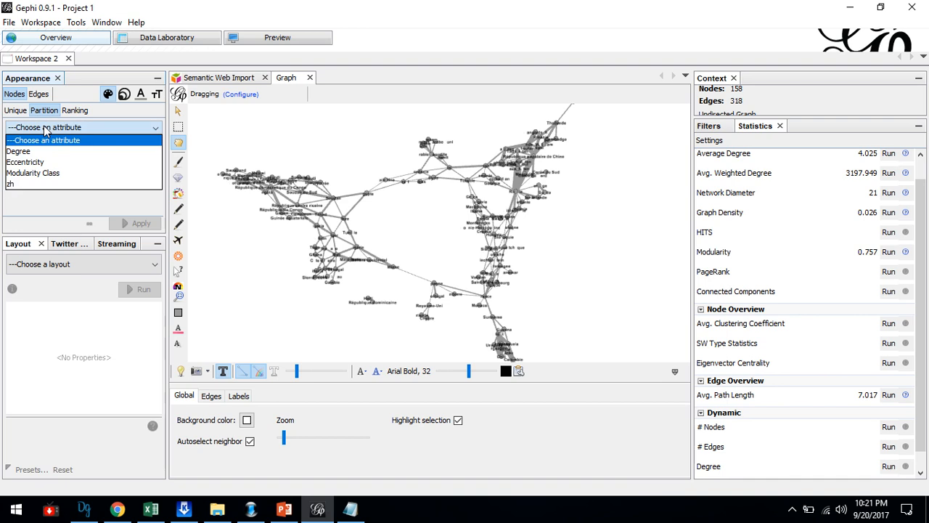
left_click(42, 172)
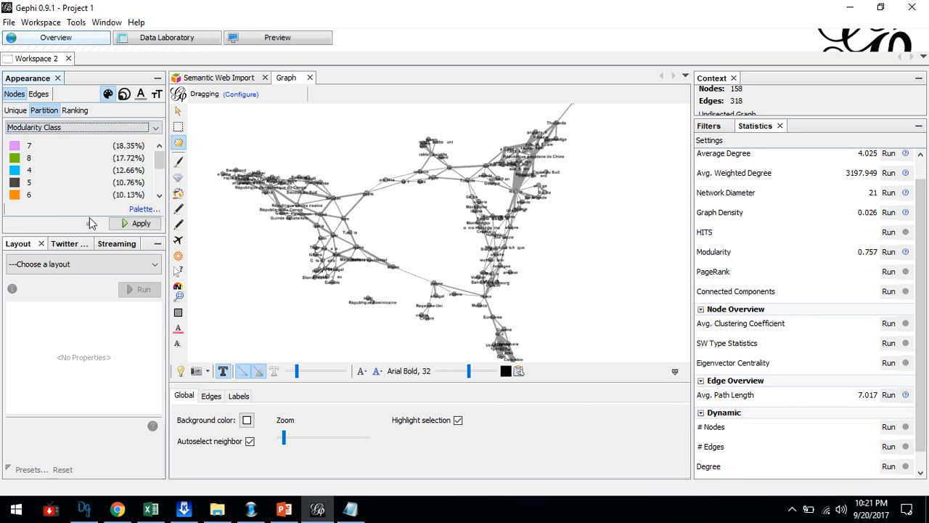
left_click(140, 223)
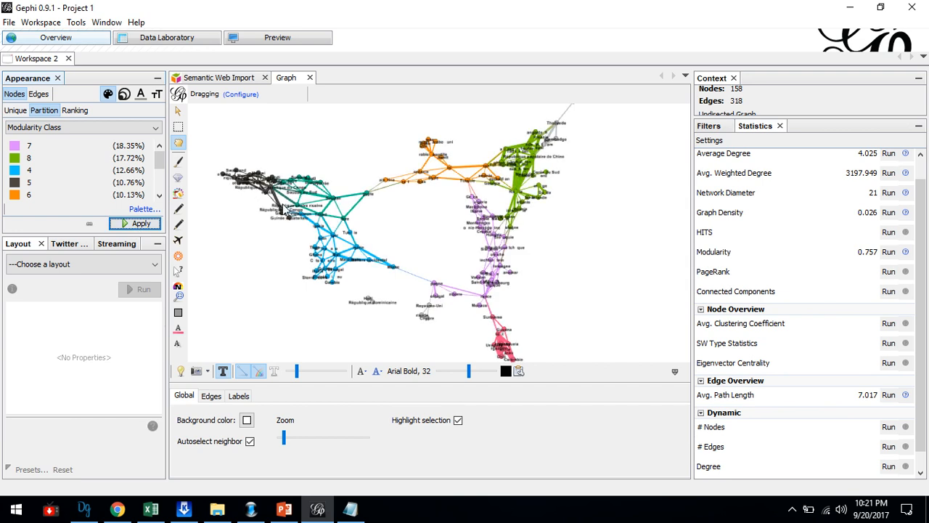